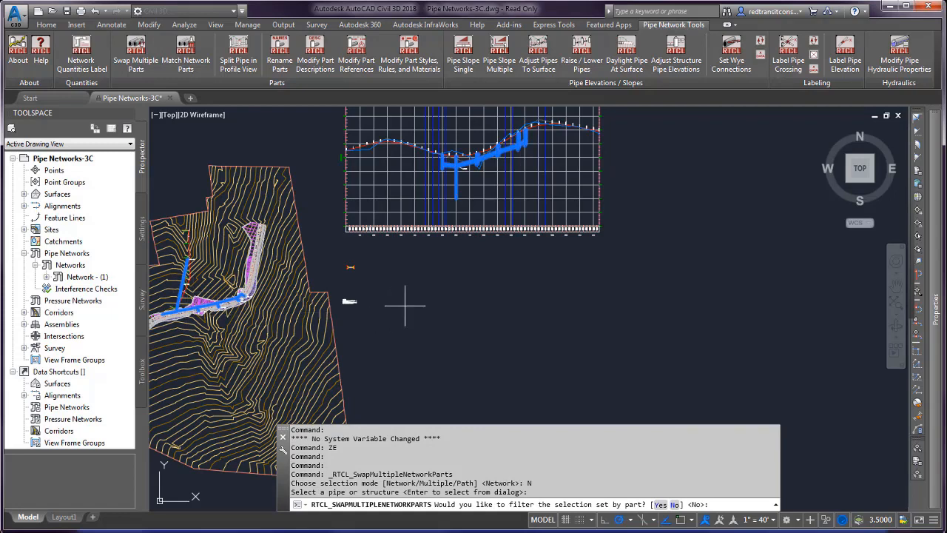
Cancel the active part swap, rerun it in Network mode, and choose Network - (1) from the network list
scroll(405, 306, "down", 2)
key("Escape")
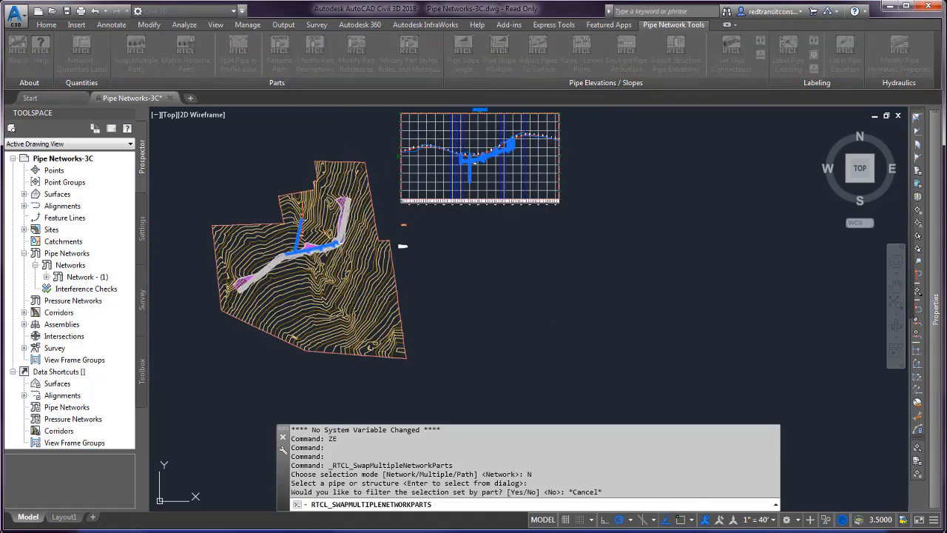
right_click(514, 292)
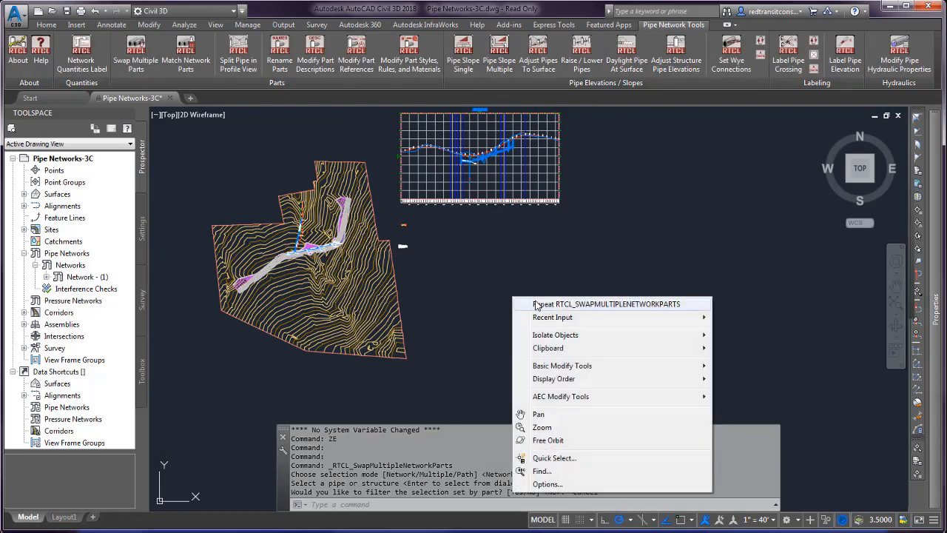
left_click(538, 304)
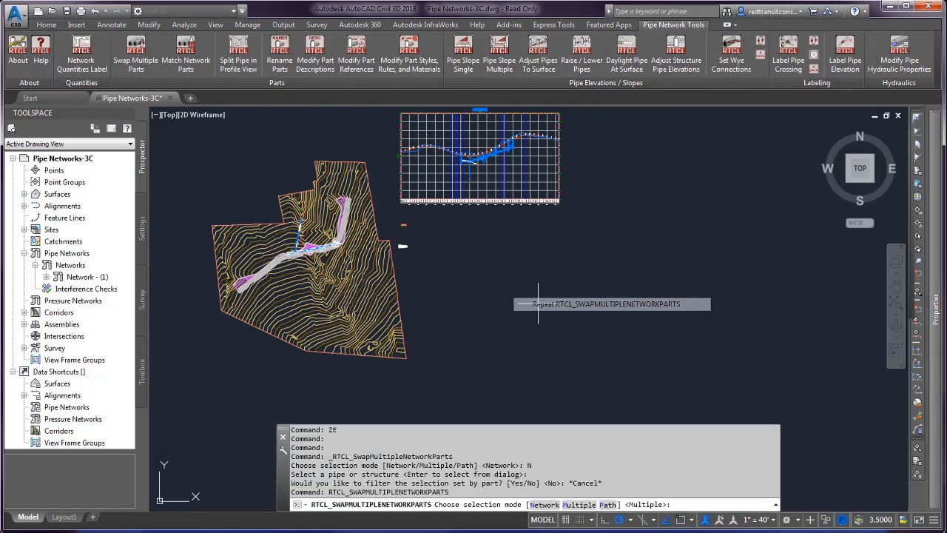
left_click(547, 505)
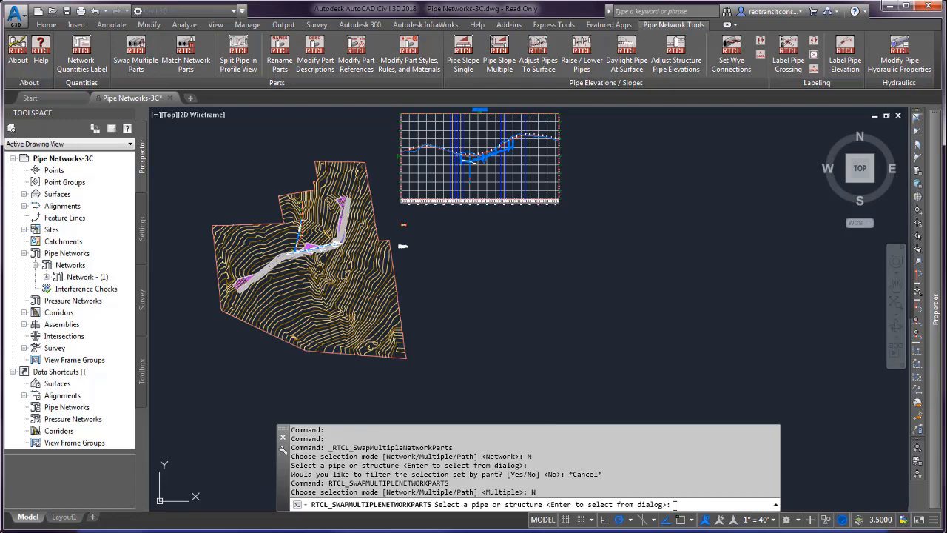
key("Return")
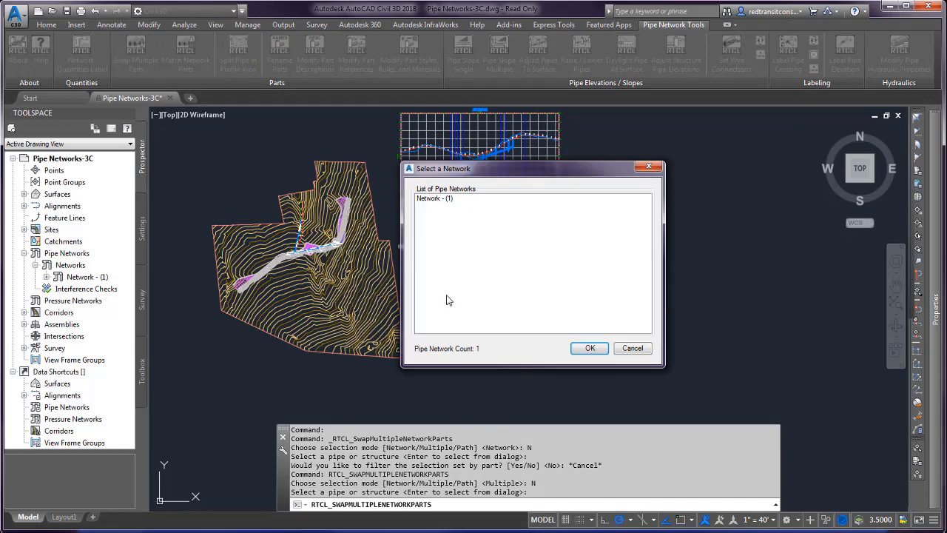
left_click(430, 200)
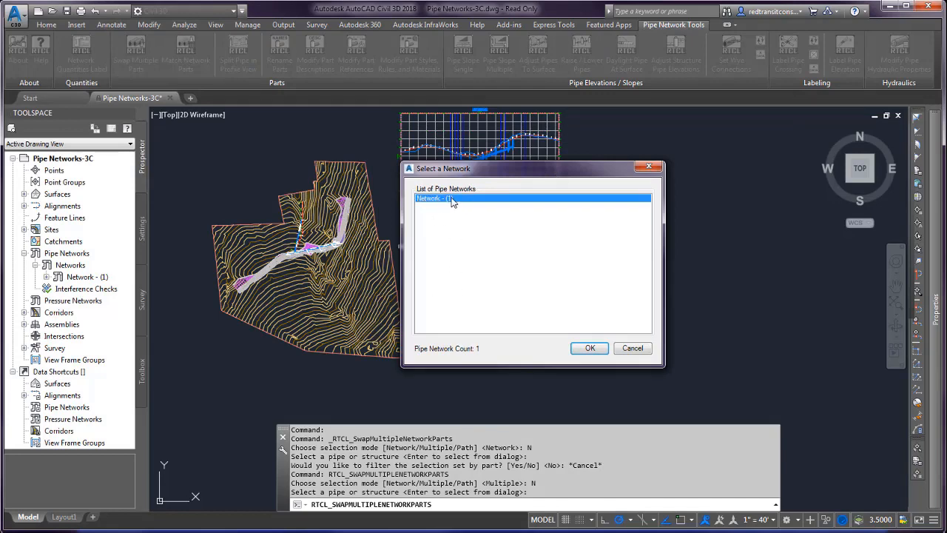
left_click(589, 349)
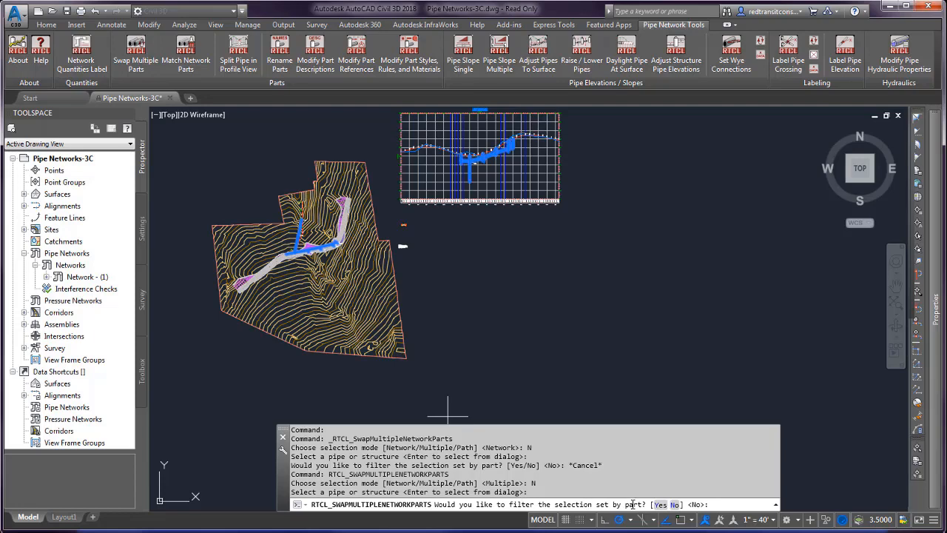
Filter the selection by part to the Eccentric Structure 48 dia 18 frame 24 cone 5 wall 6 floor and the 24 inch Concrete Pipe
left_click(659, 506)
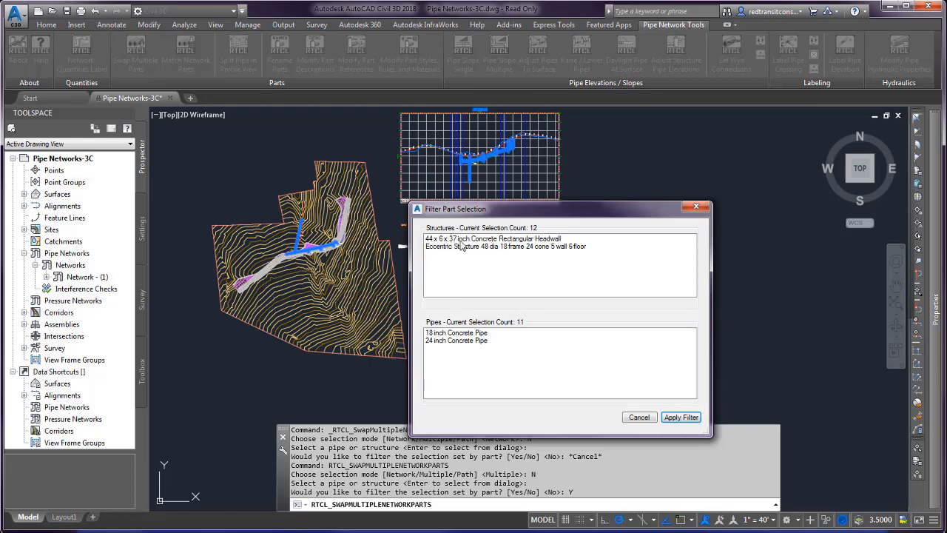
left_click(519, 240)
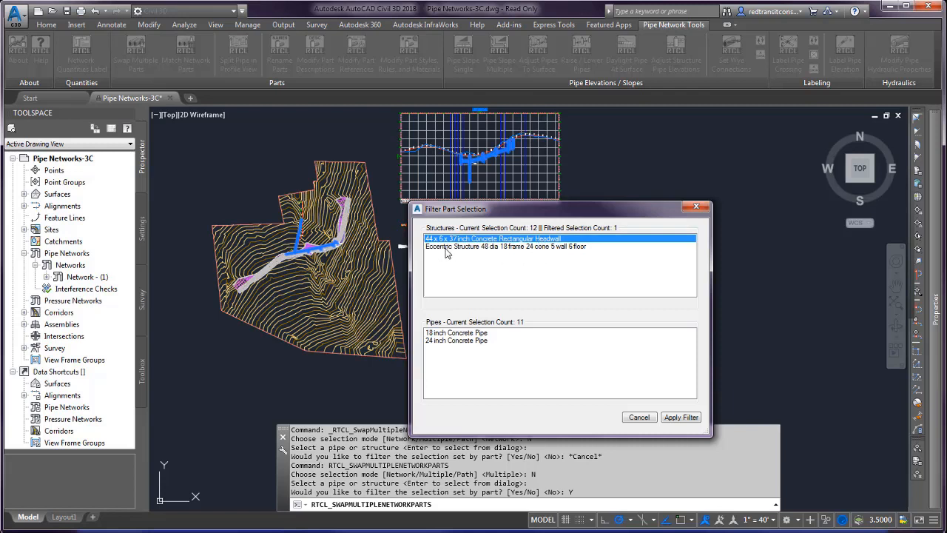
left_click(474, 249)
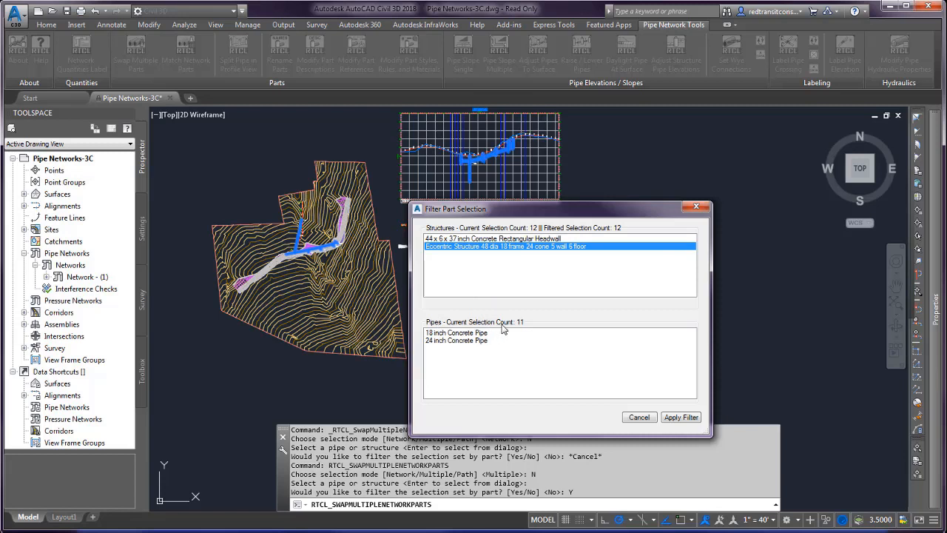
left_click(463, 334)
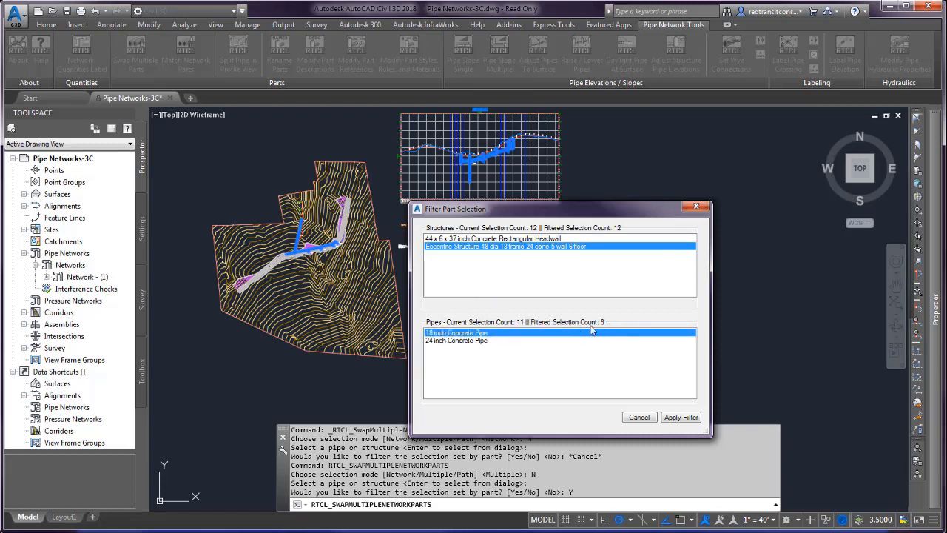
left_click(488, 339)
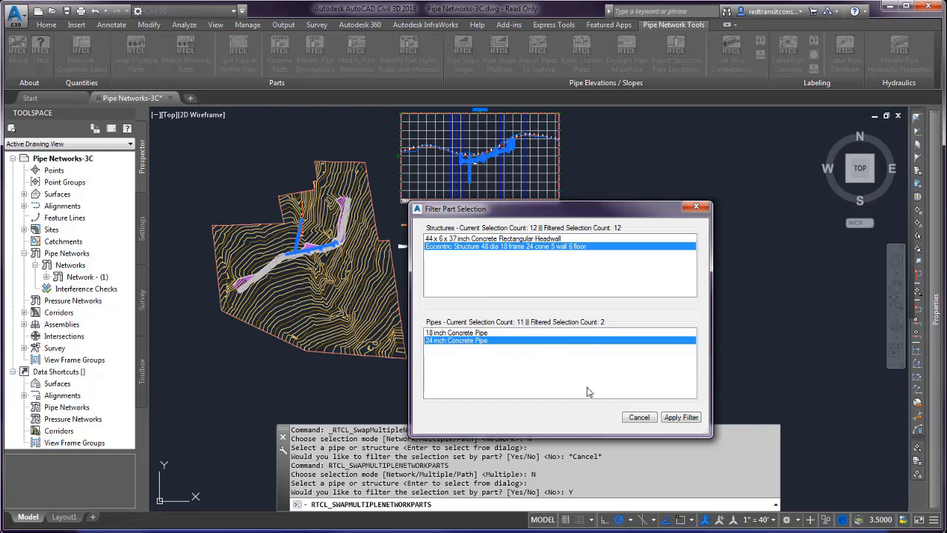
left_click(670, 417)
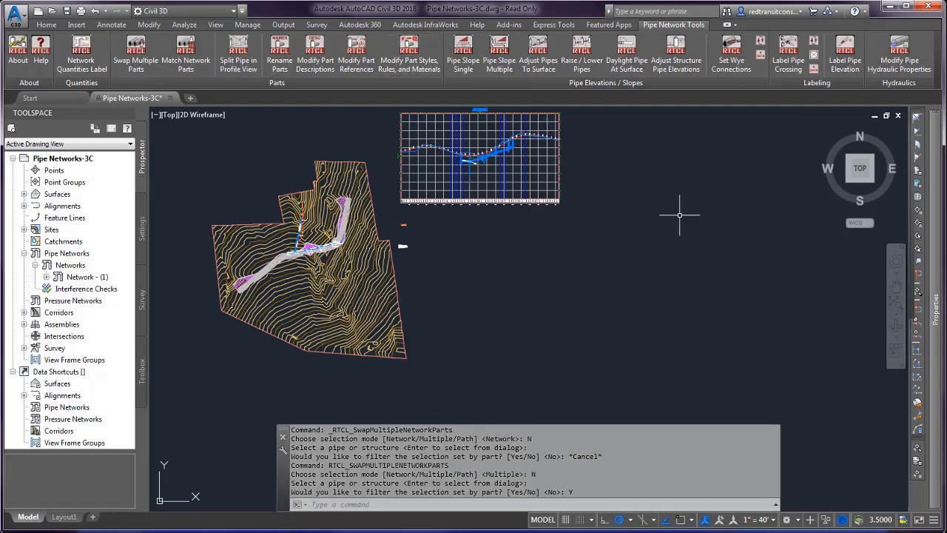
Rerun the part swap in Multiple mode and select the 24 inch pipe below Structure - (12) plus a window of parts along the corridor
right_click(582, 353)
left_click(618, 360)
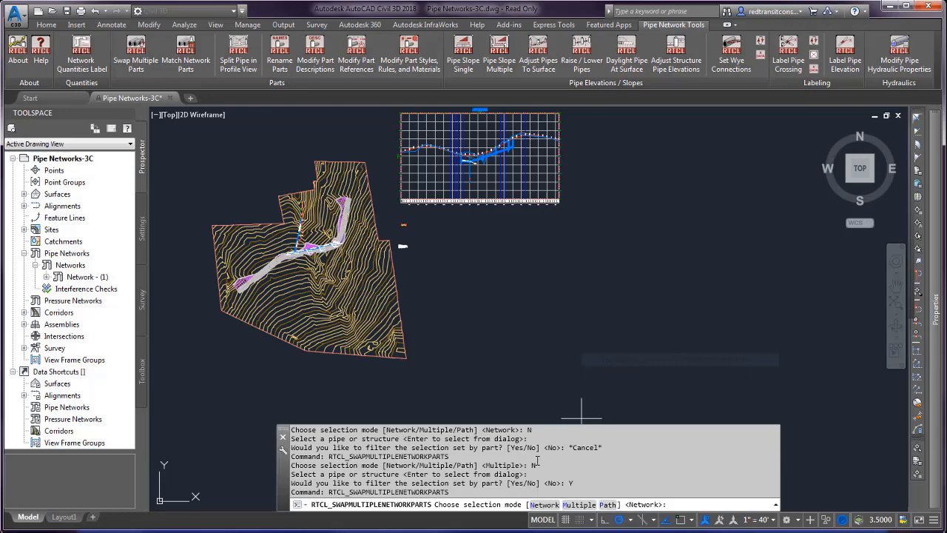
left_click(581, 504)
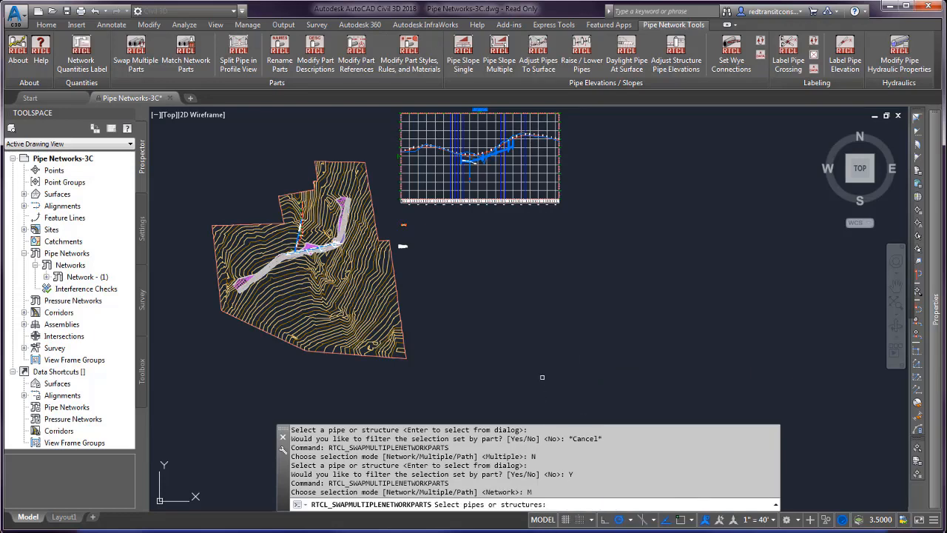
middle_click_drag(542, 377, 547, 422)
scroll(547, 422, "down", 2)
scroll(429, 345, "up", 4)
scroll(347, 309, "up", 2)
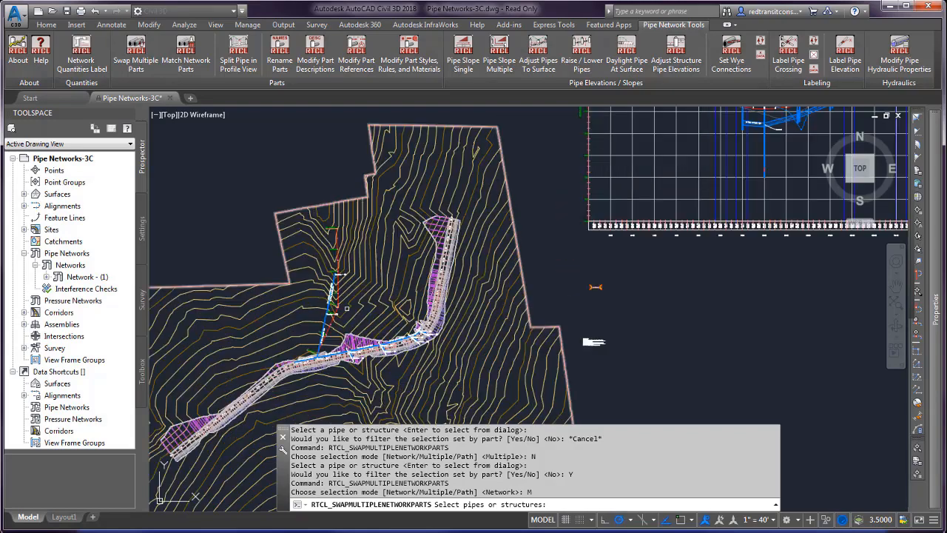
scroll(346, 308, "up", 6)
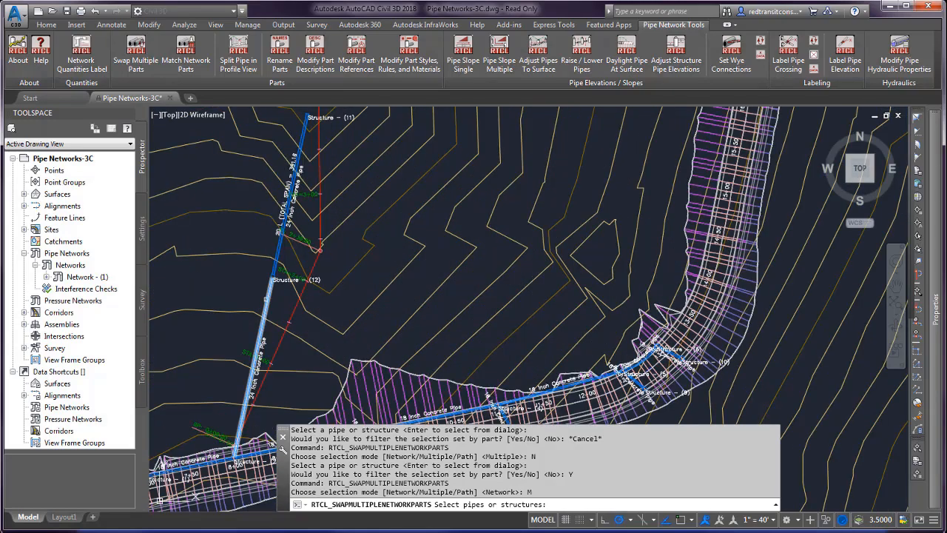
left_click(266, 299)
scroll(271, 264, "down", 2)
left_click(311, 266)
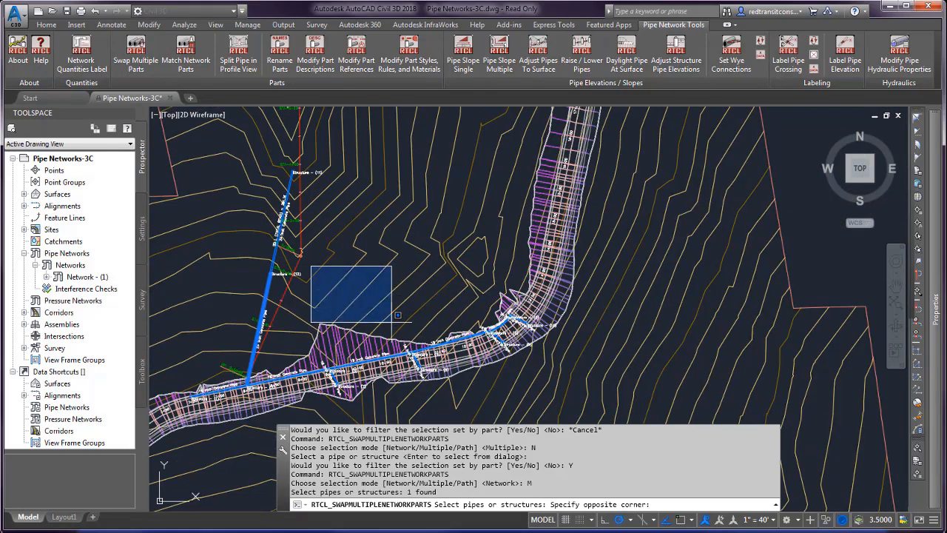
left_click(571, 417)
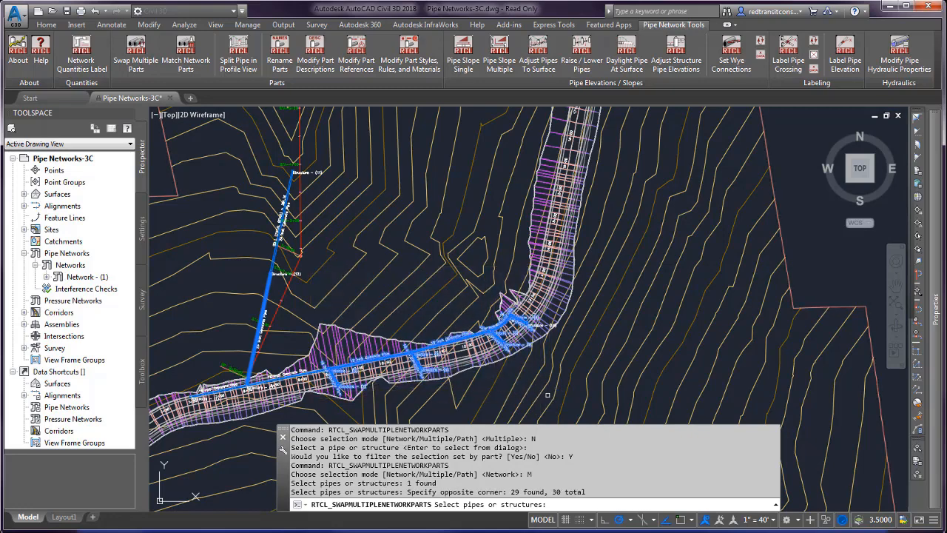
Add two network parts from the profile view to the multiple selection, and cancel the swap
scroll(544, 393, "down", 5)
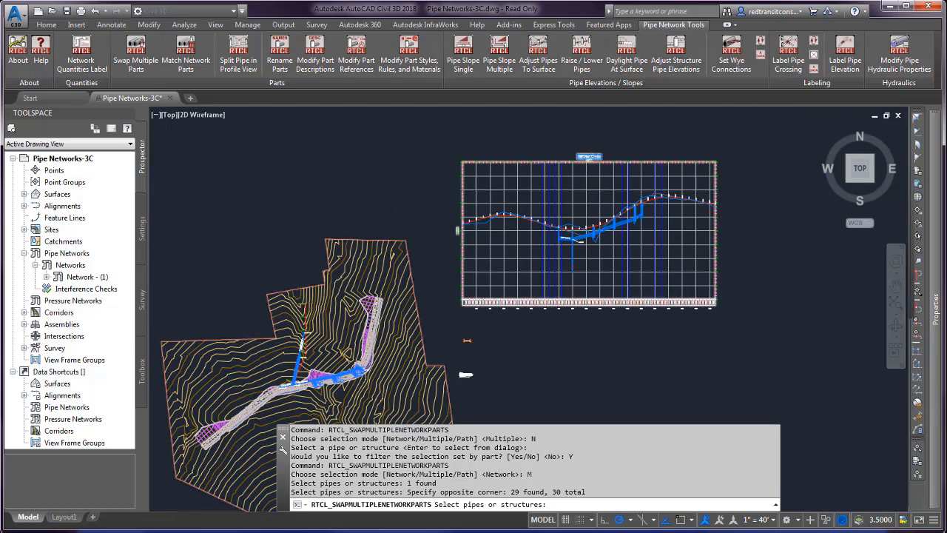
scroll(631, 196, "up", 4)
left_click(575, 249)
left_click(580, 246)
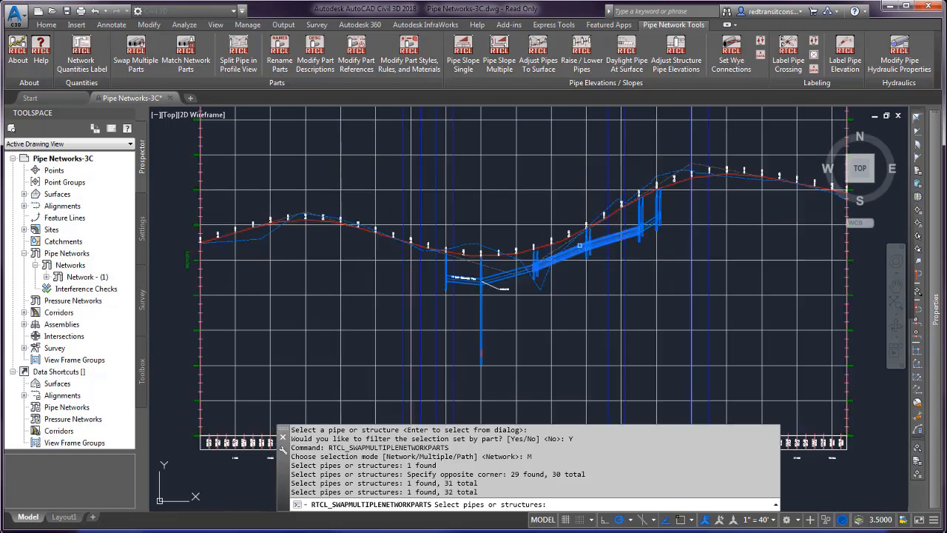
scroll(580, 246, "down", 4)
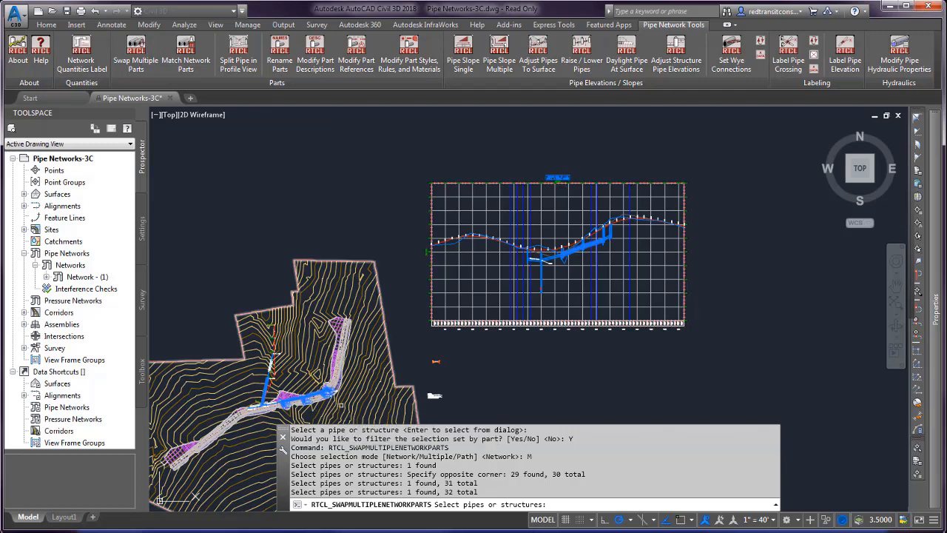
scroll(583, 291, "down", 2)
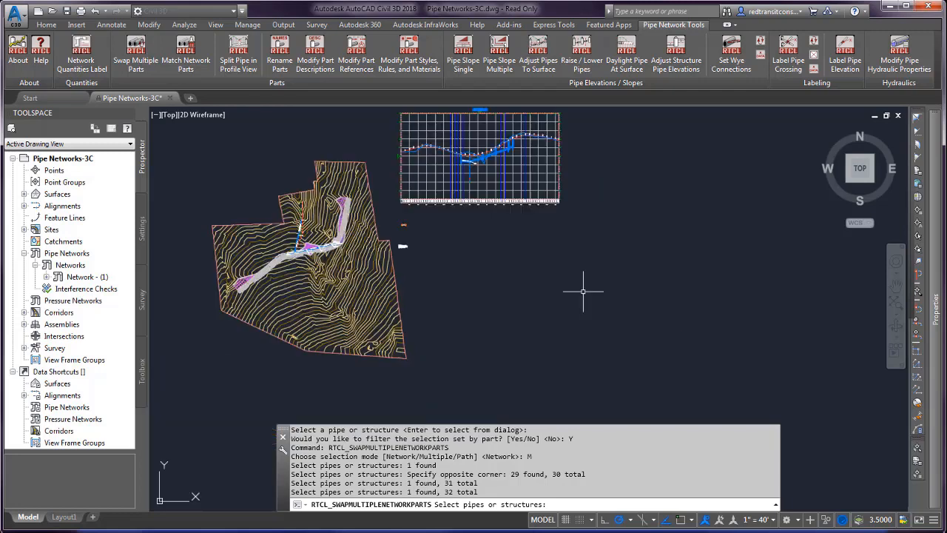
key("Escape")
Rerun the part swap in Path mode and define the path in the profile view from the structure at station 8+00 to Structure - (9)
right_click(530, 362)
left_click(575, 369)
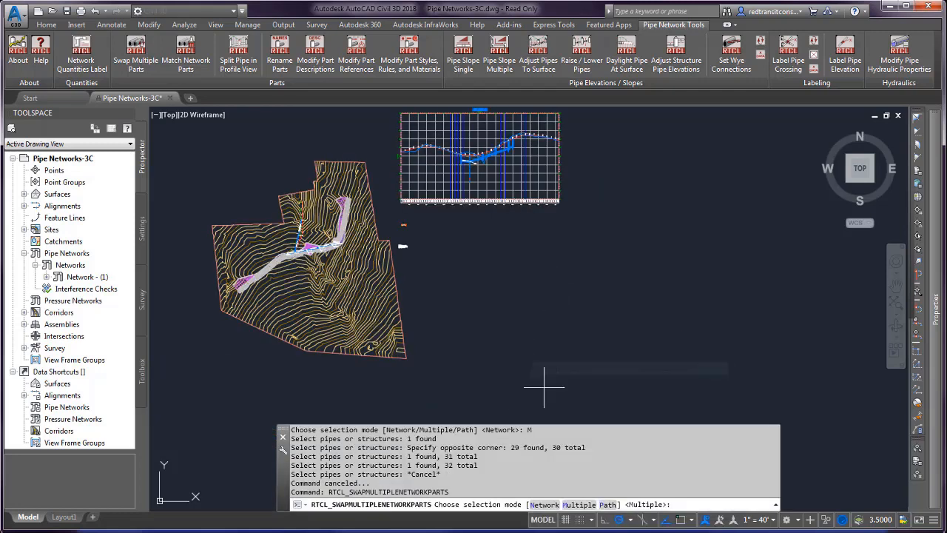
left_click(607, 505)
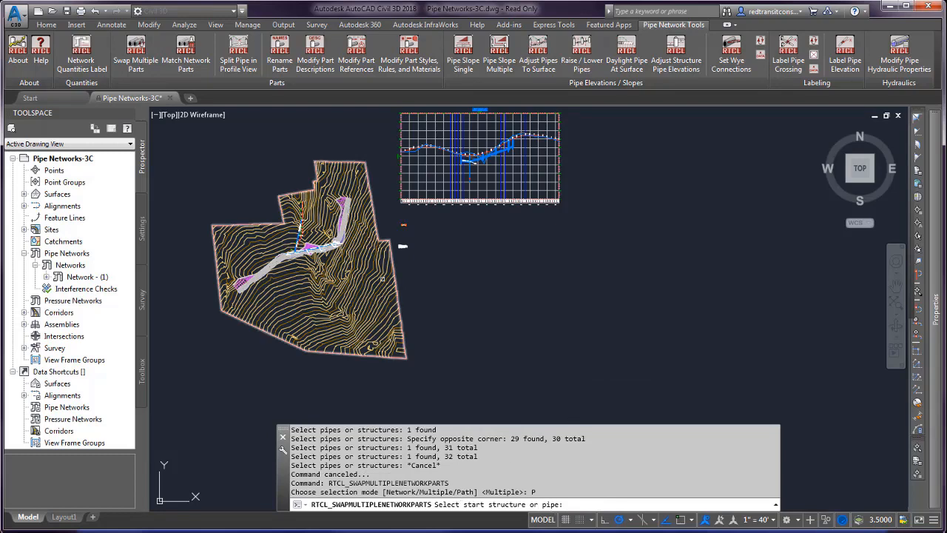
scroll(402, 245, "up", 10)
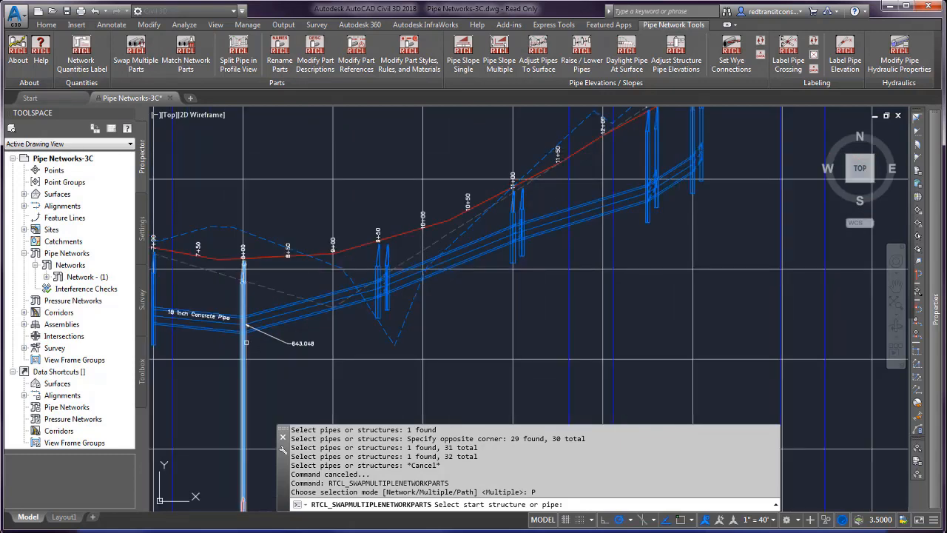
left_click(249, 342)
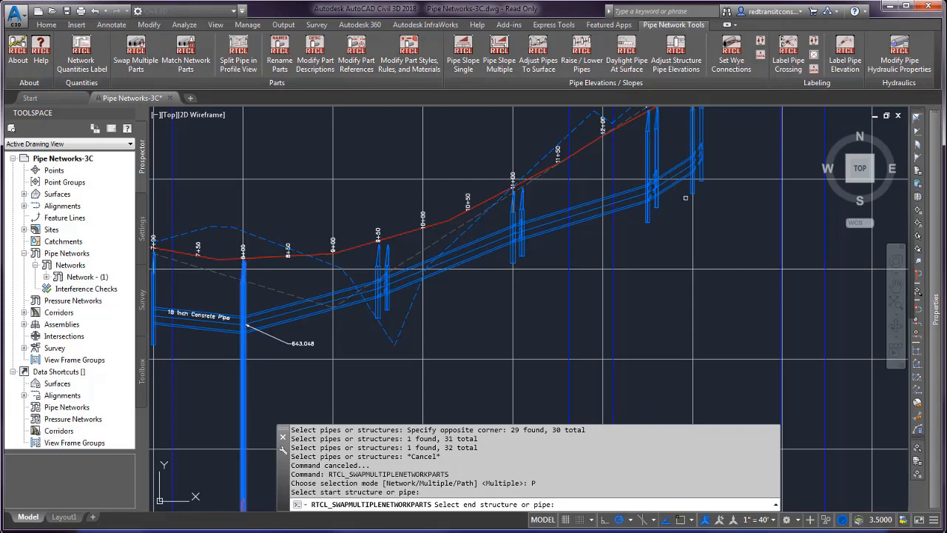
left_click(656, 204)
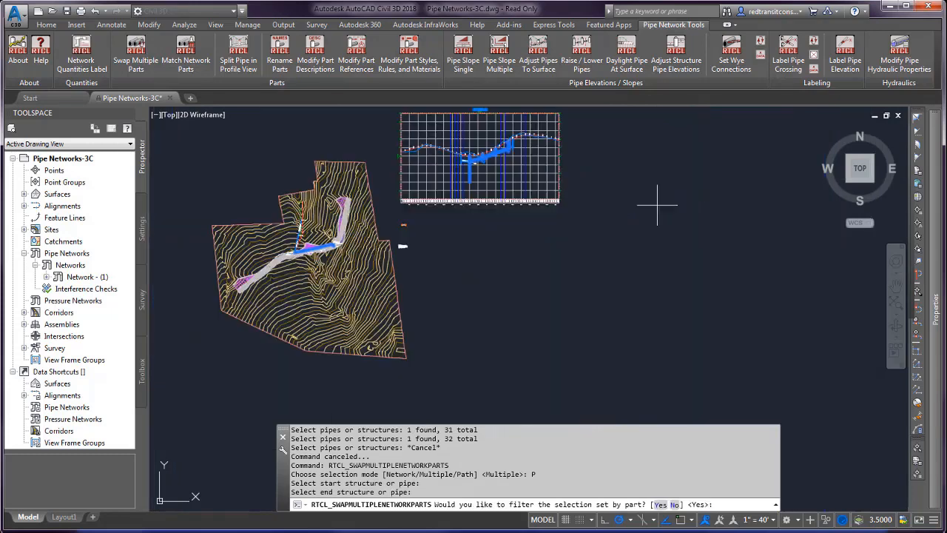
Check the highlighted path in profile and plan, and choose not to filter its selection by part
scroll(494, 169, "up", 6)
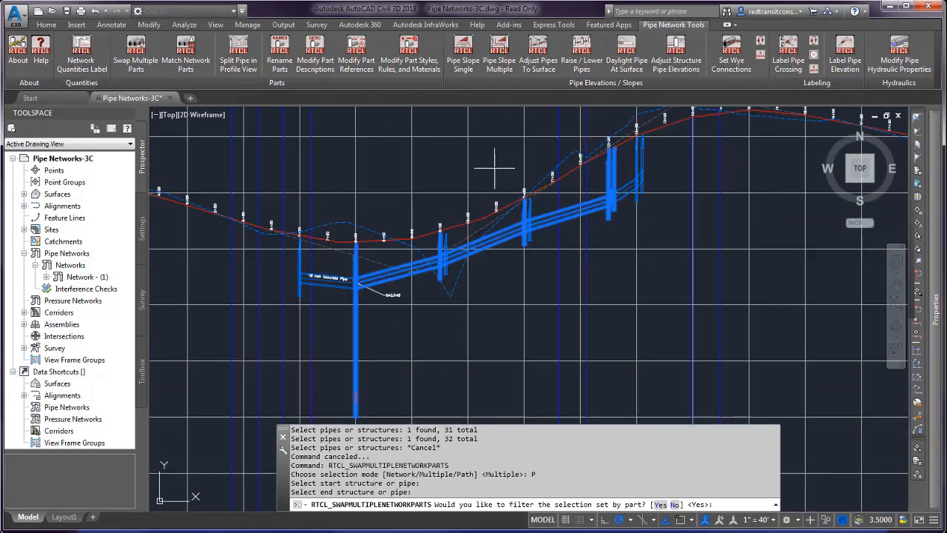
scroll(619, 191, "up", 4)
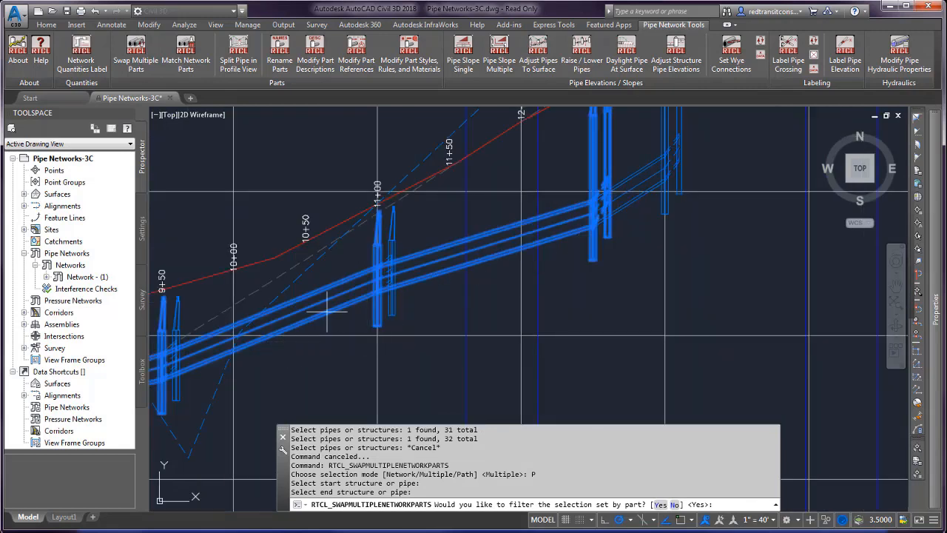
scroll(613, 211, "down", 10)
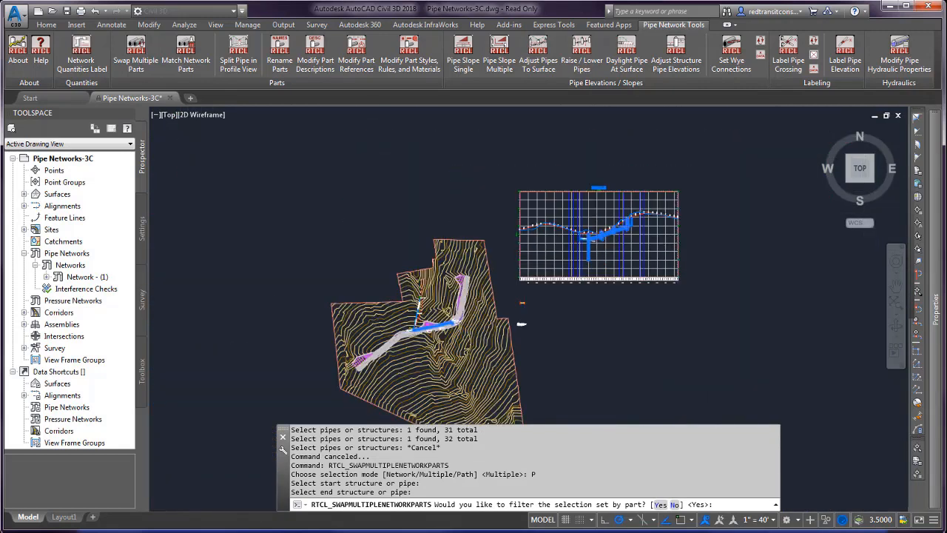
scroll(411, 324, "up", 10)
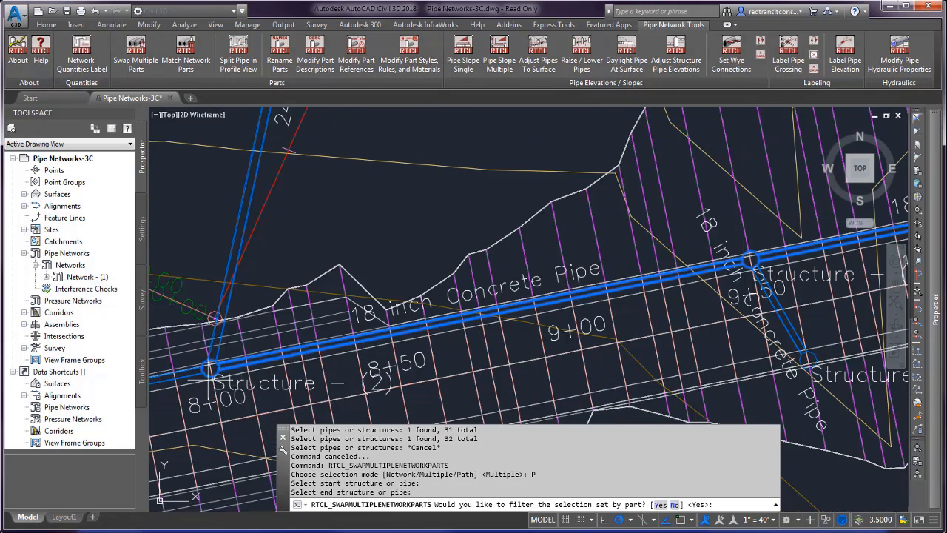
scroll(211, 369, "down", 5)
scroll(446, 339, "up", 3)
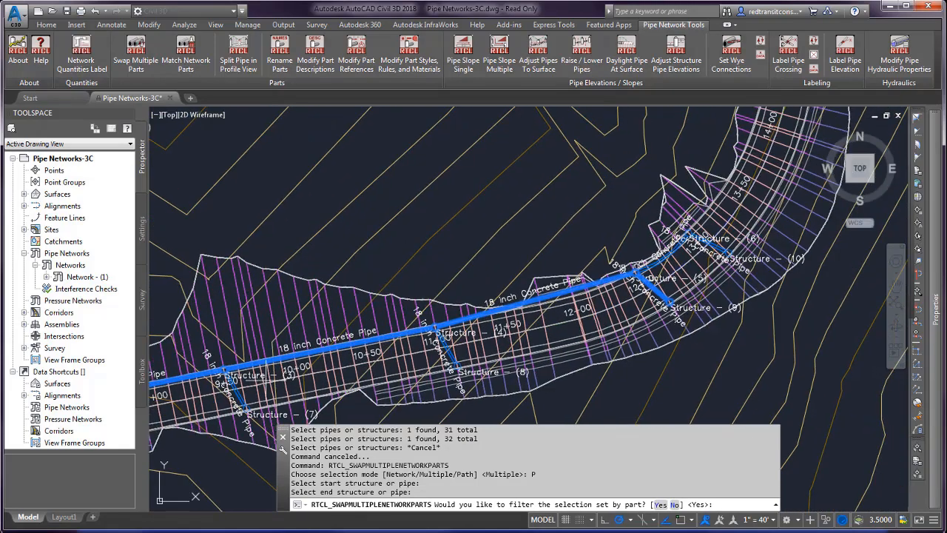
scroll(630, 290, "up", 4)
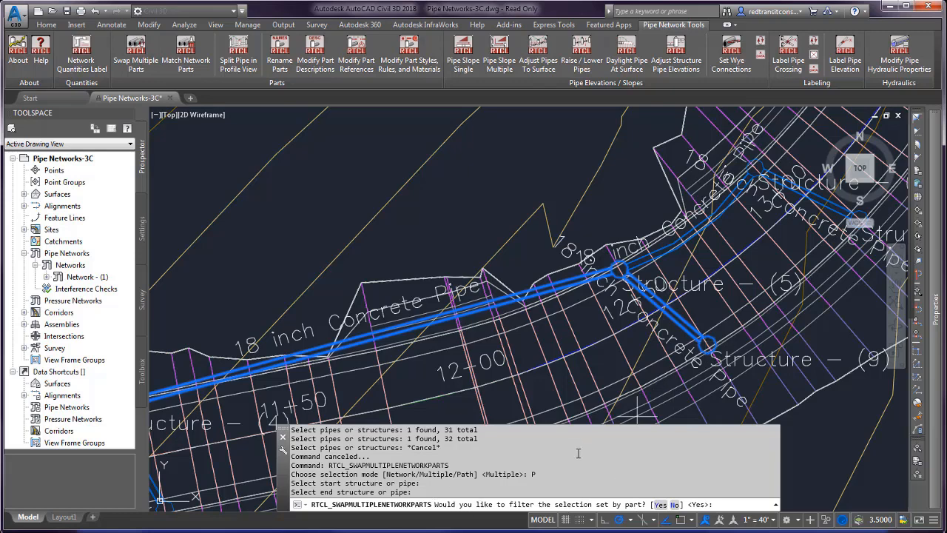
left_click(674, 504)
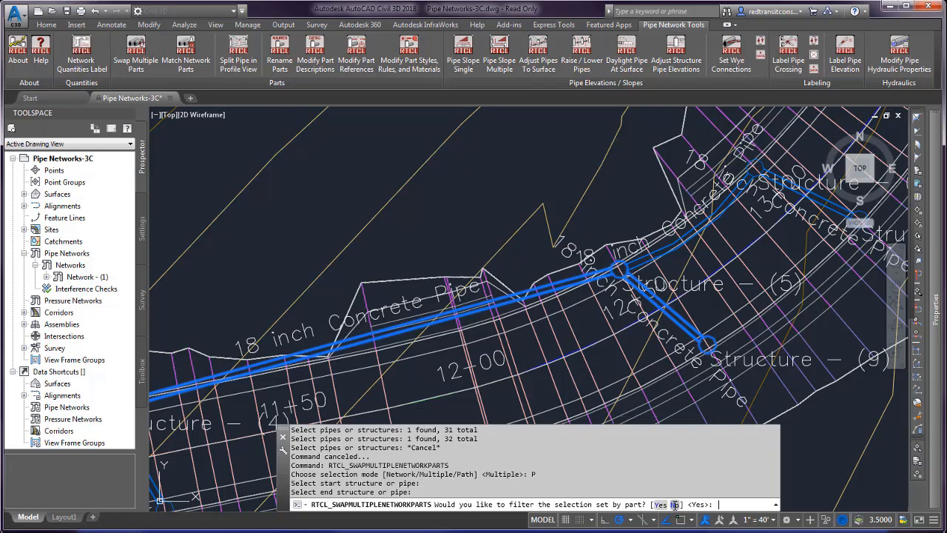